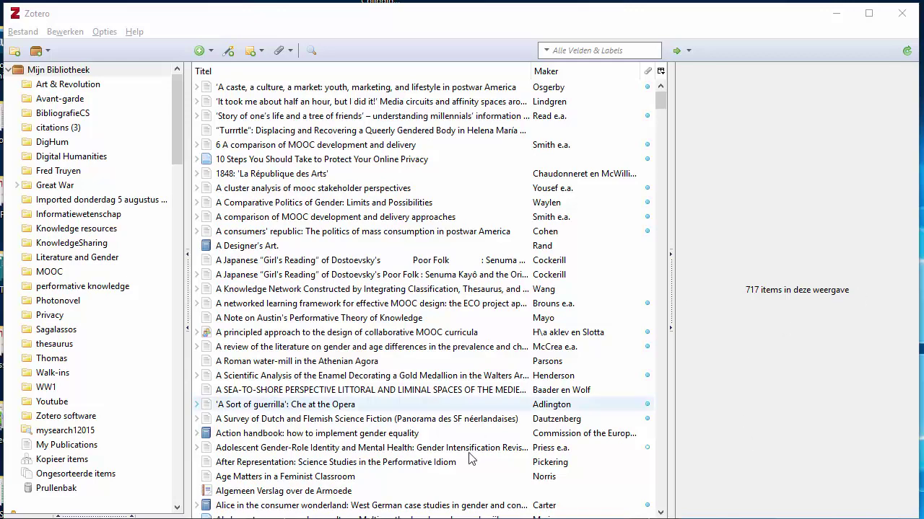
Step: Switch to the browser, download zotfile-5.0.6-fx.xpi from zotfile.com into the PDFs Digital Humanities folder, and check the saved file there
key("alt+Tab")
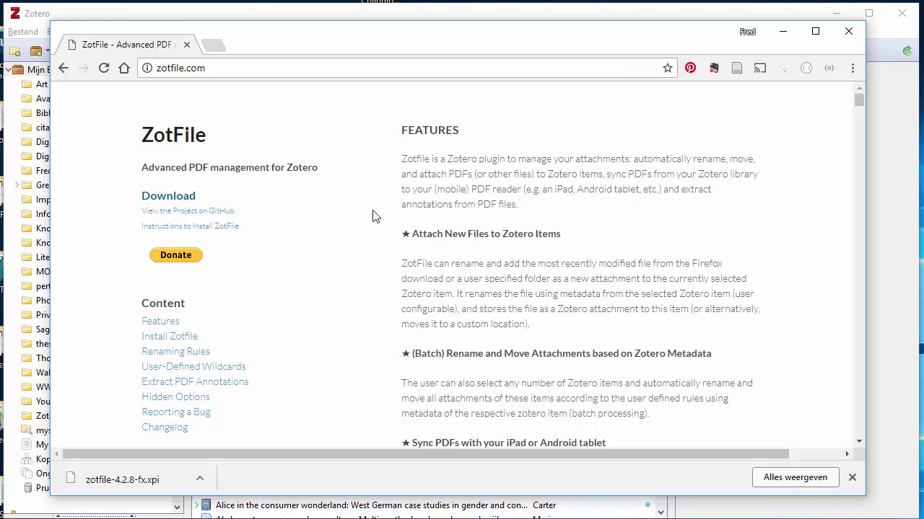
scroll(369, 258, "down", 1)
scroll(369, 254, "down", 3)
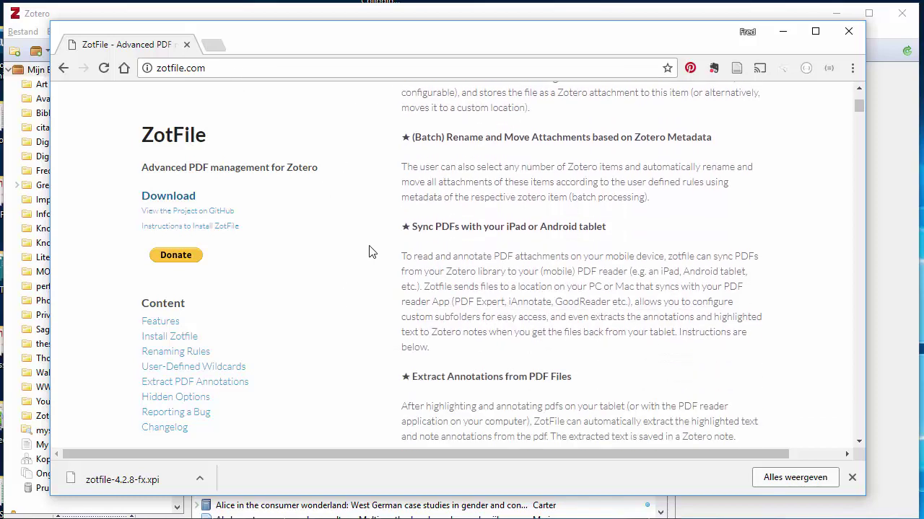
scroll(368, 252, "up", 4)
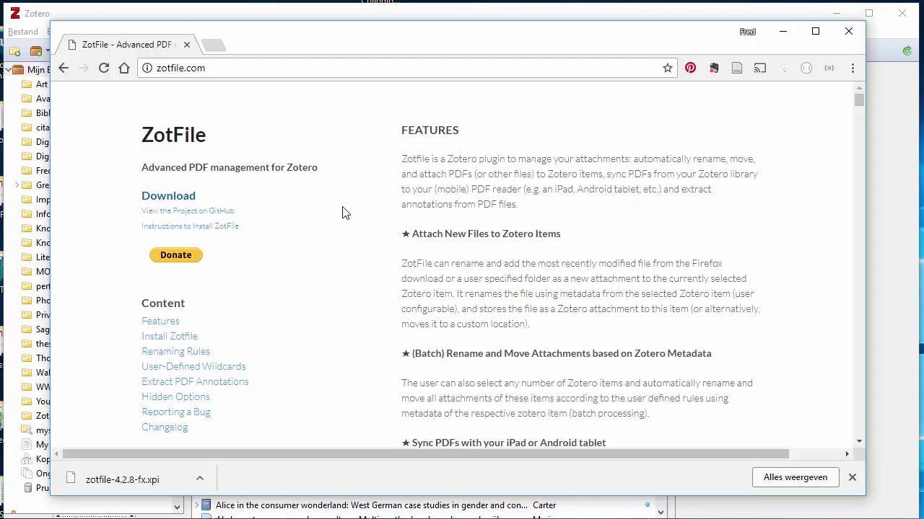
left_click(166, 197)
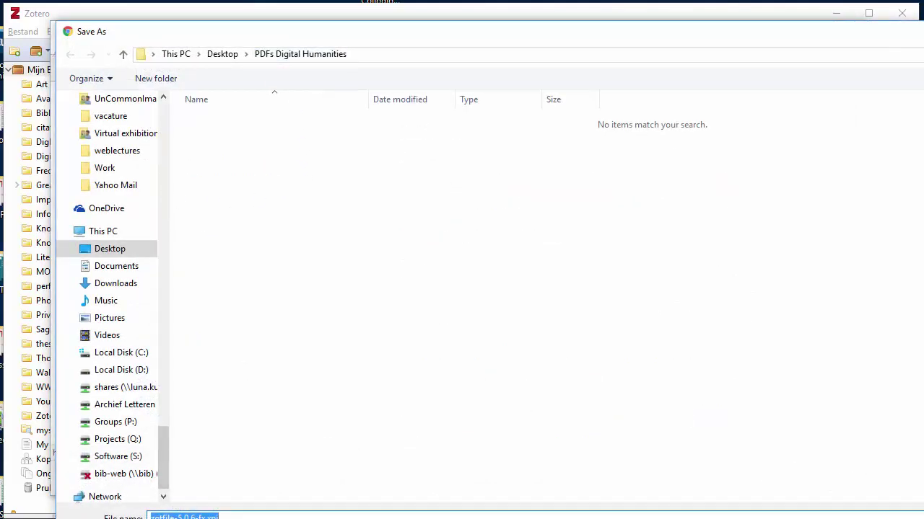
key("Return")
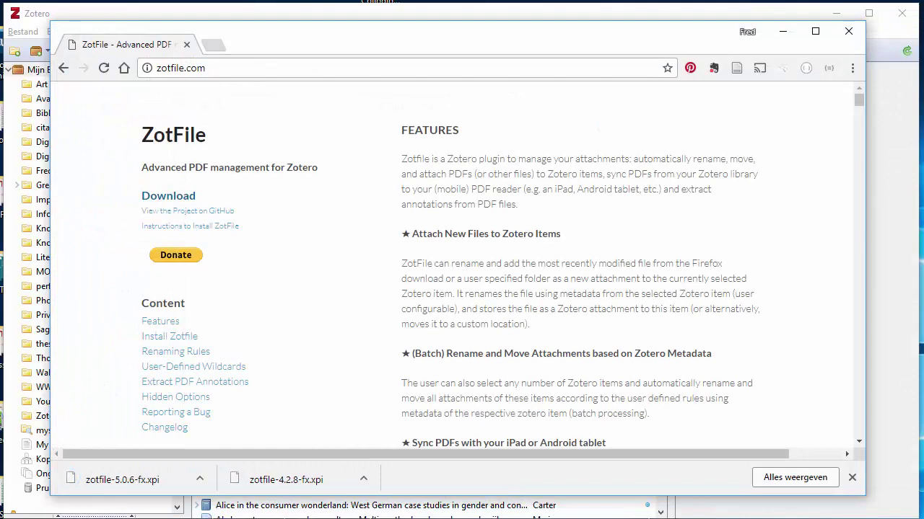
key("alt+Tab")
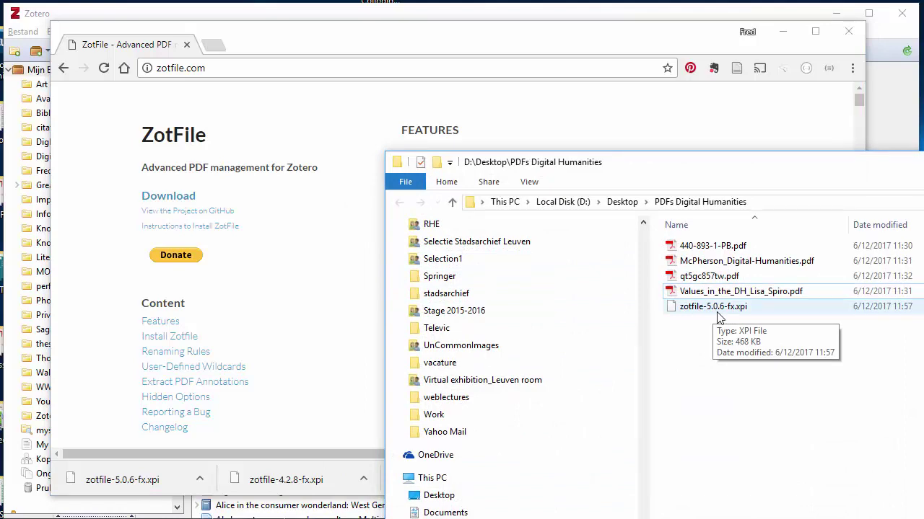
key("alt+F4")
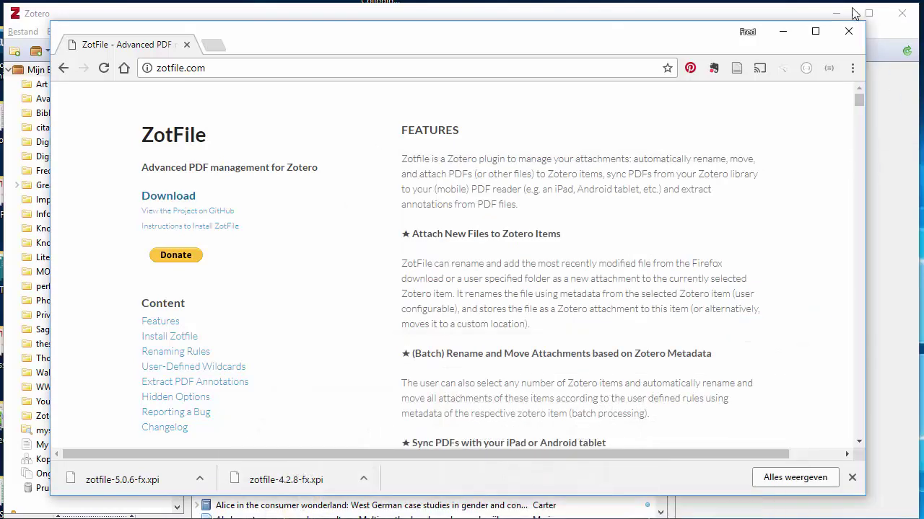
Step: Return to Zotero and install the ZotFile add-on from the downloaded zotfile-5.0.6-fx.xpi file
left_click(782, 31)
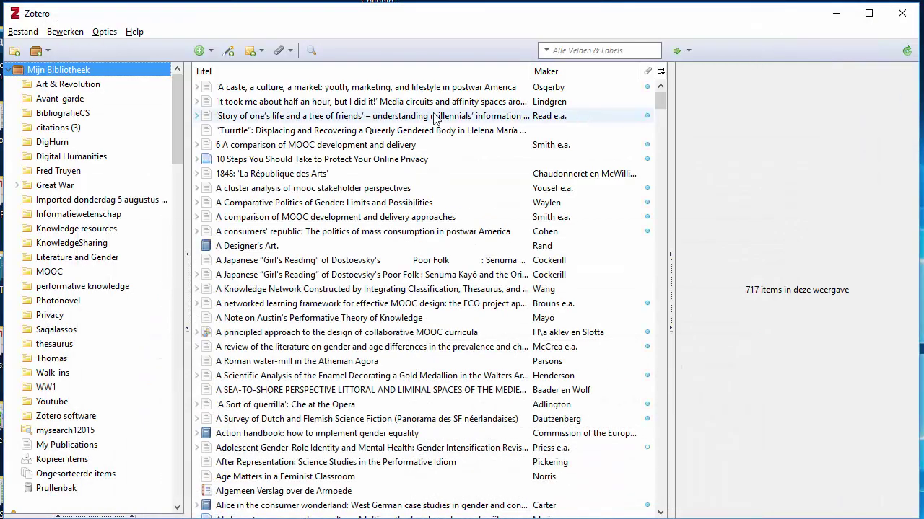
left_click(105, 32)
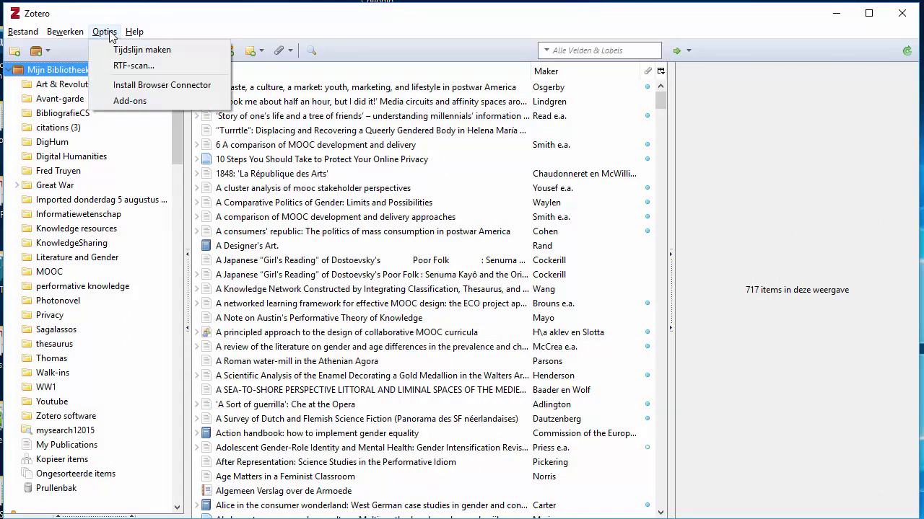
left_click(137, 101)
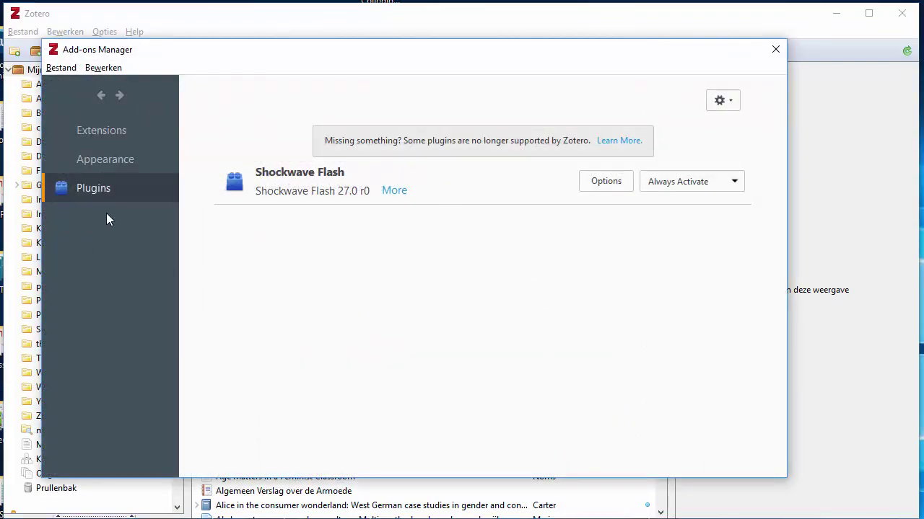
left_click(726, 105)
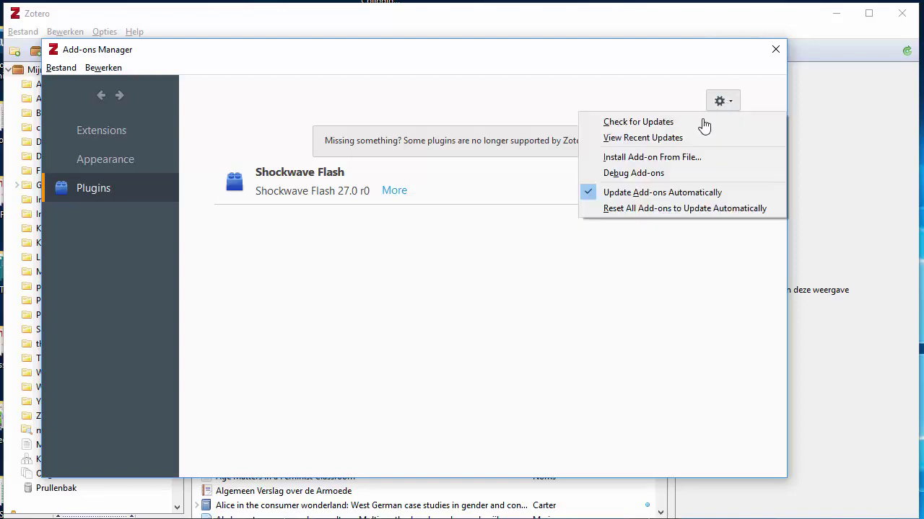
left_click(667, 166)
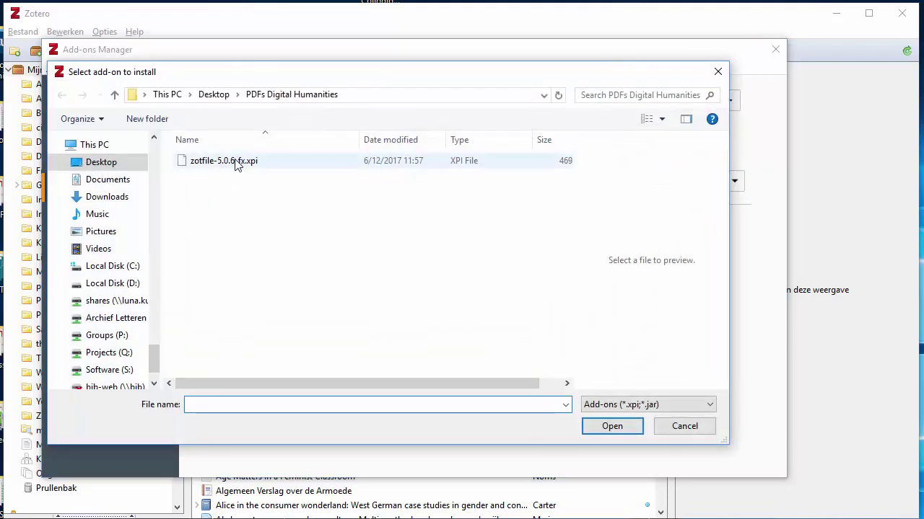
left_click(235, 163)
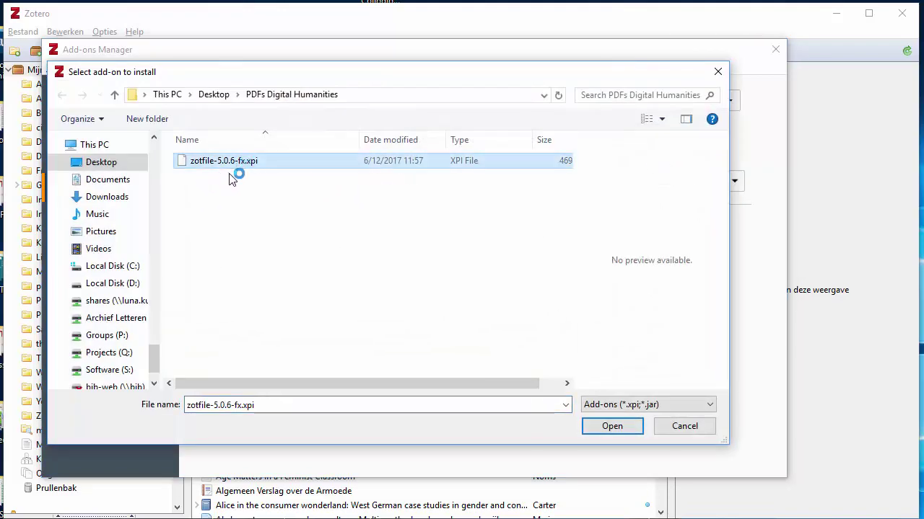
left_click(612, 426)
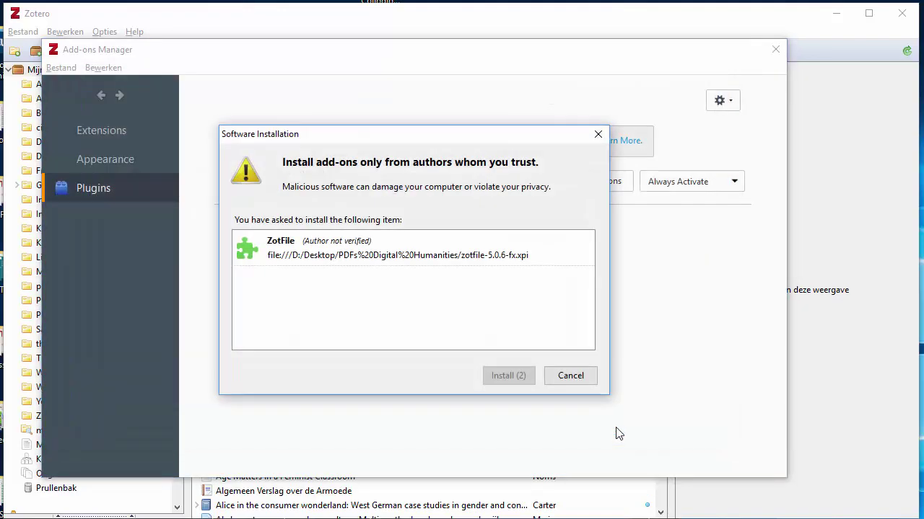
left_click(513, 378)
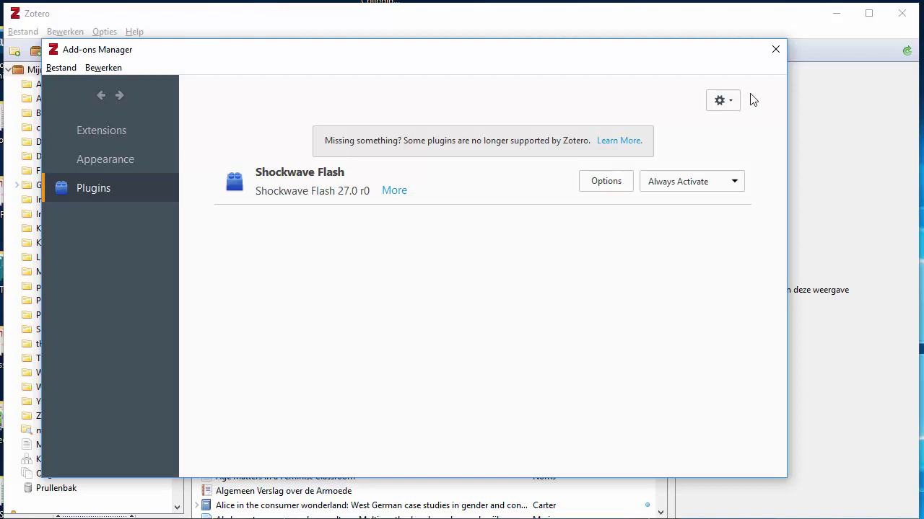
left_click(776, 50)
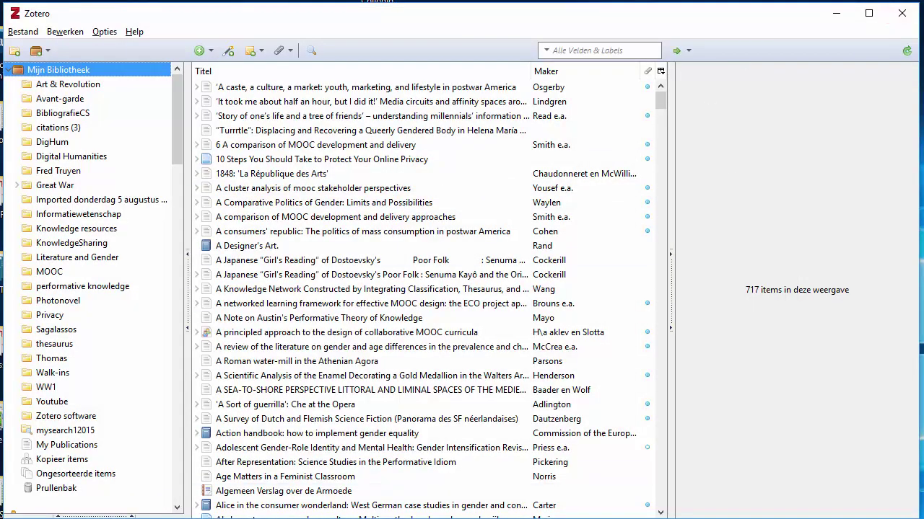
key("alt+Tab")
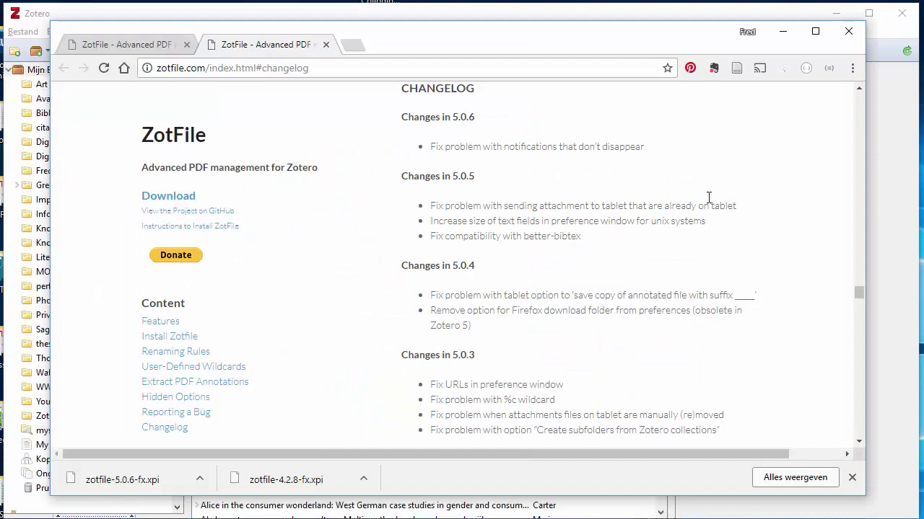
left_click(774, 35)
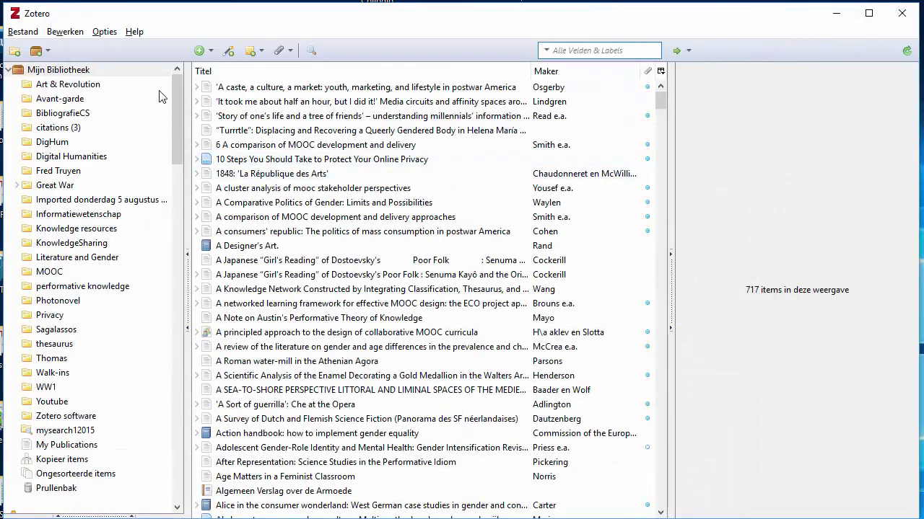
Step: Set ZotFile's source folder for attaching new files to PDFs Digital Humanities on the Desktop
left_click(104, 32)
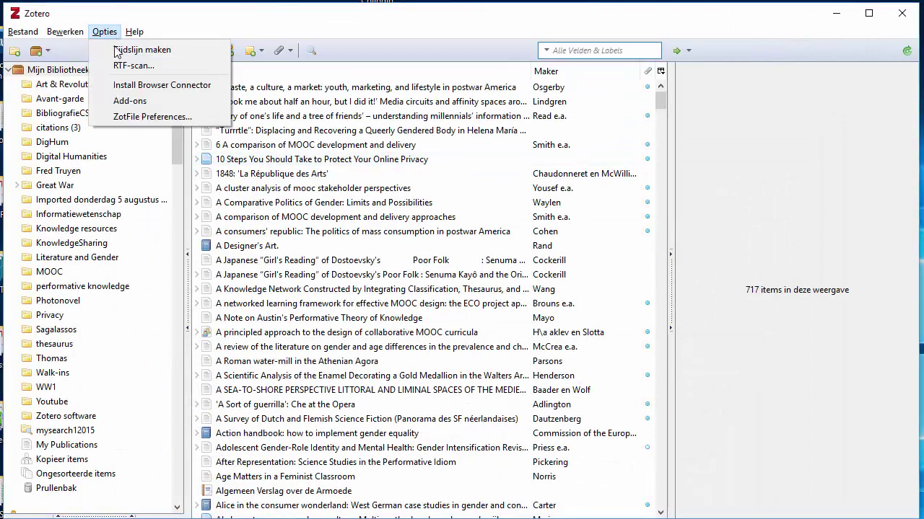
left_click(149, 122)
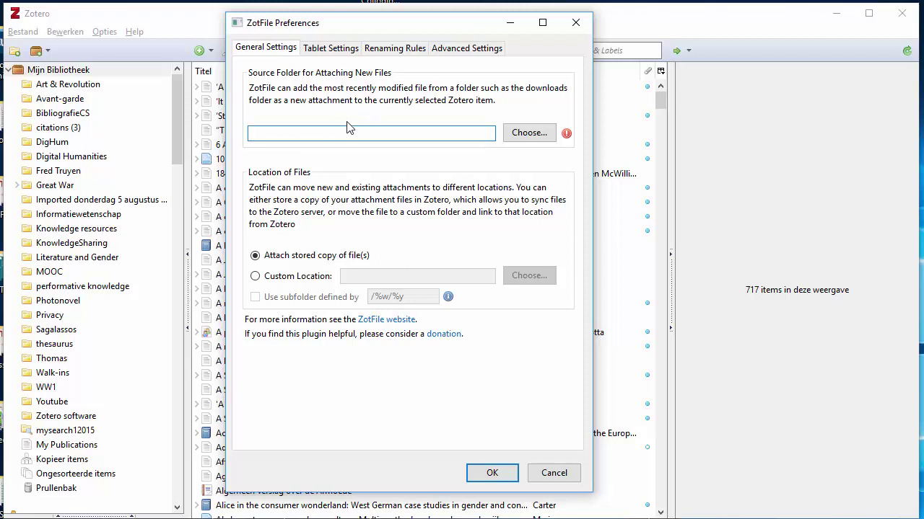
left_click(526, 132)
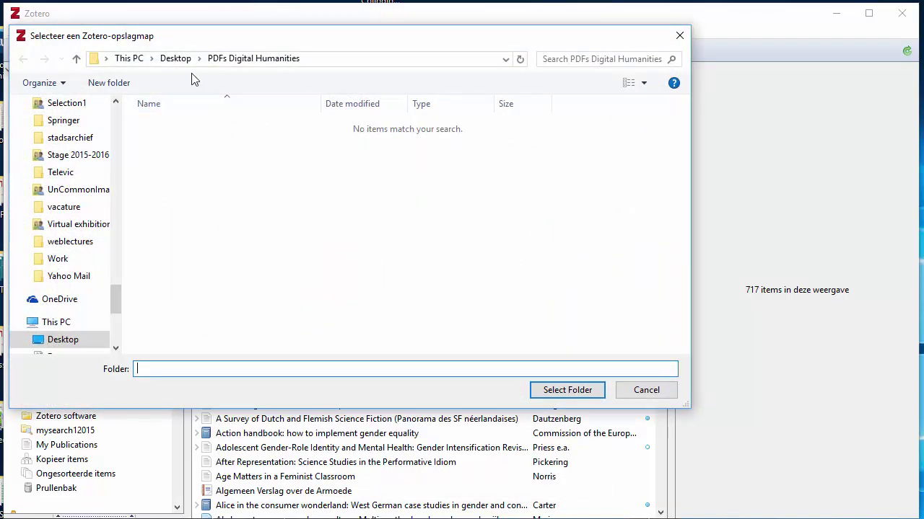
left_click(240, 62)
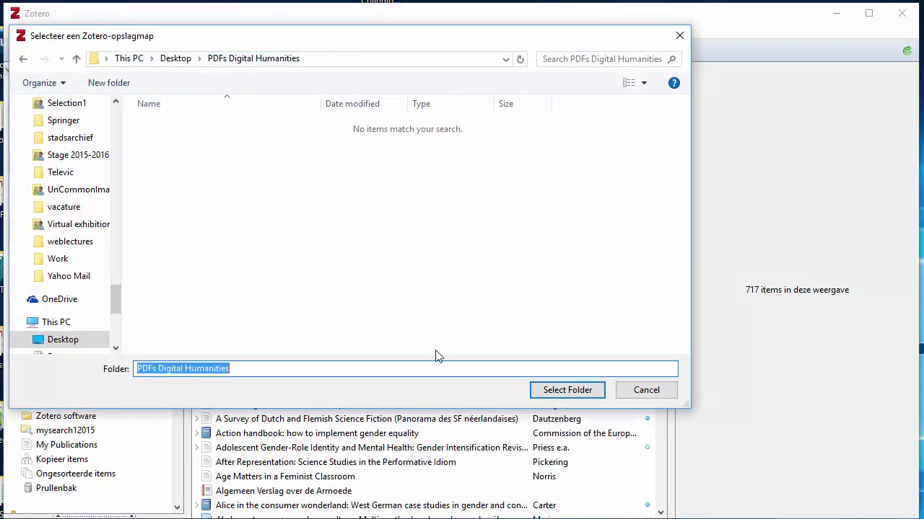
left_click(557, 390)
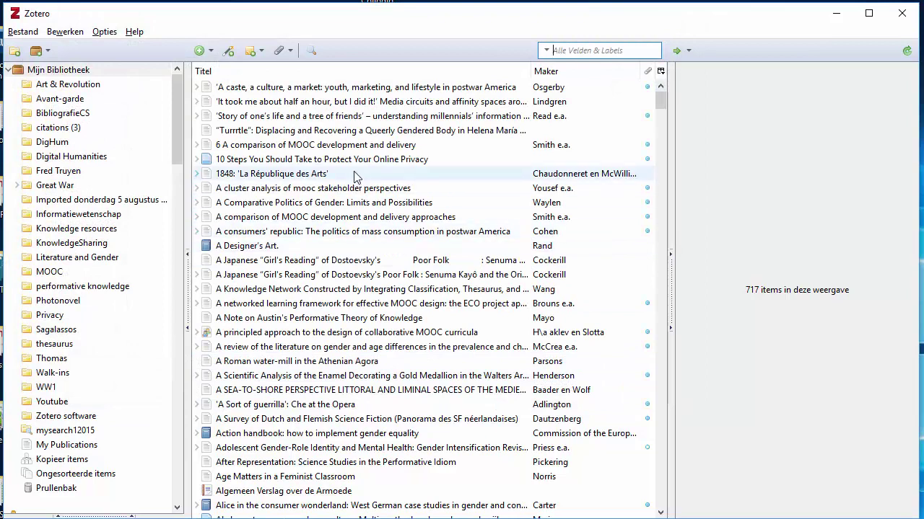
Step: Review ZotFile's general settings, renaming rules and advanced settings, and accept the preferences
left_click(112, 33)
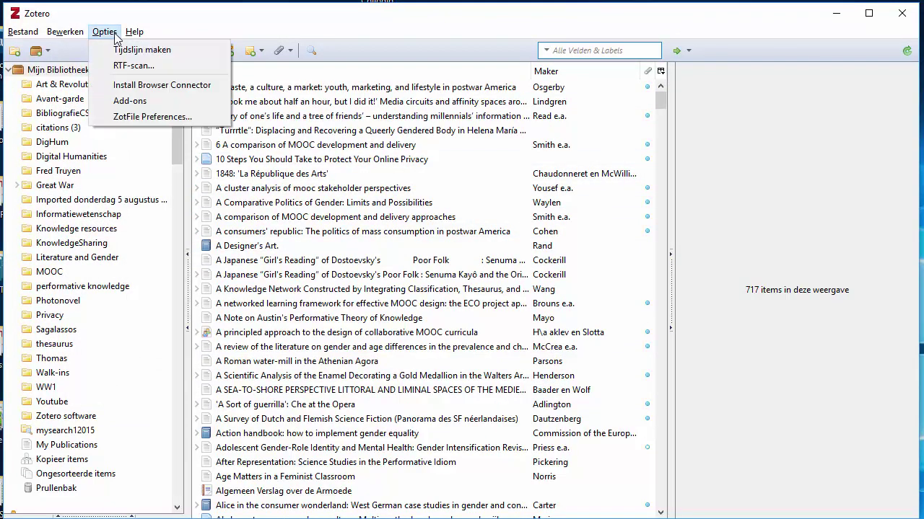
left_click(148, 116)
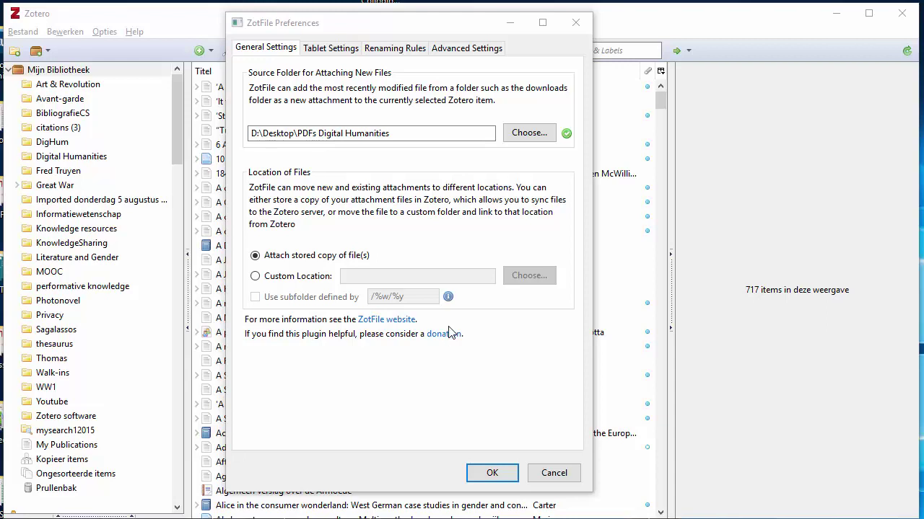
left_click(390, 53)
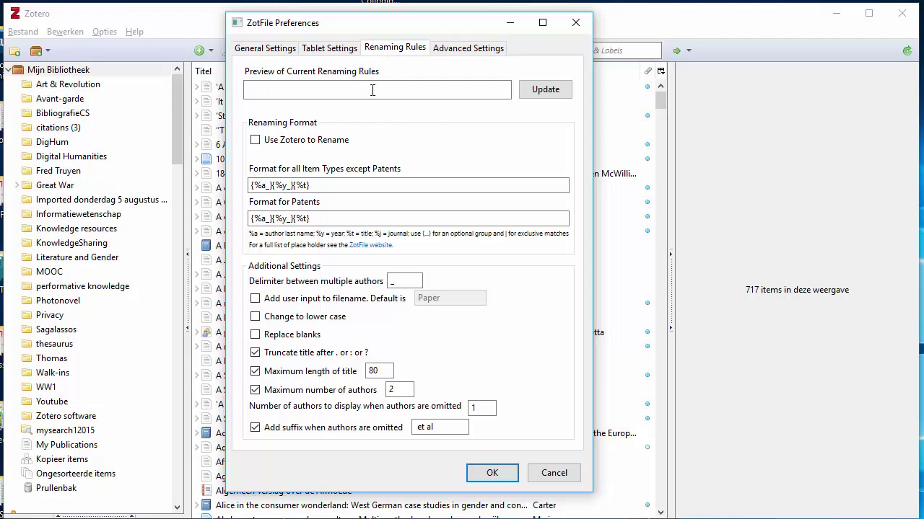
left_click(466, 49)
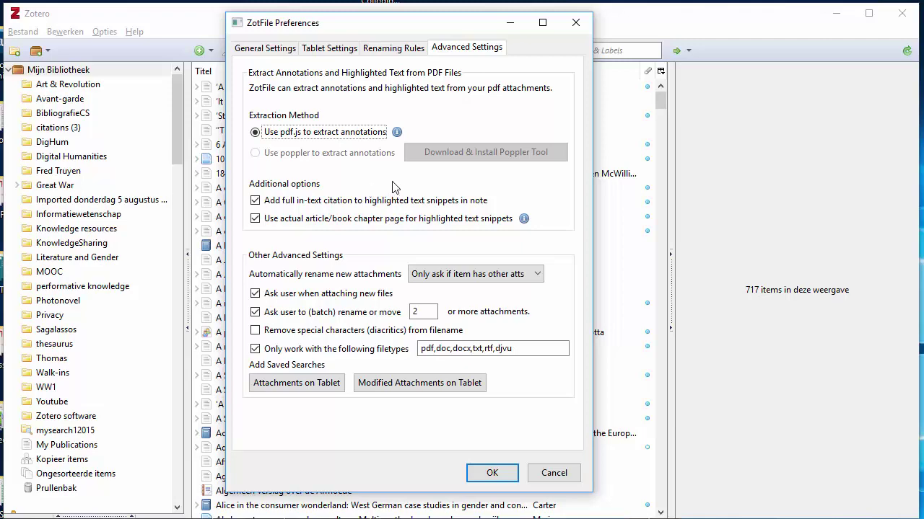
left_click(505, 476)
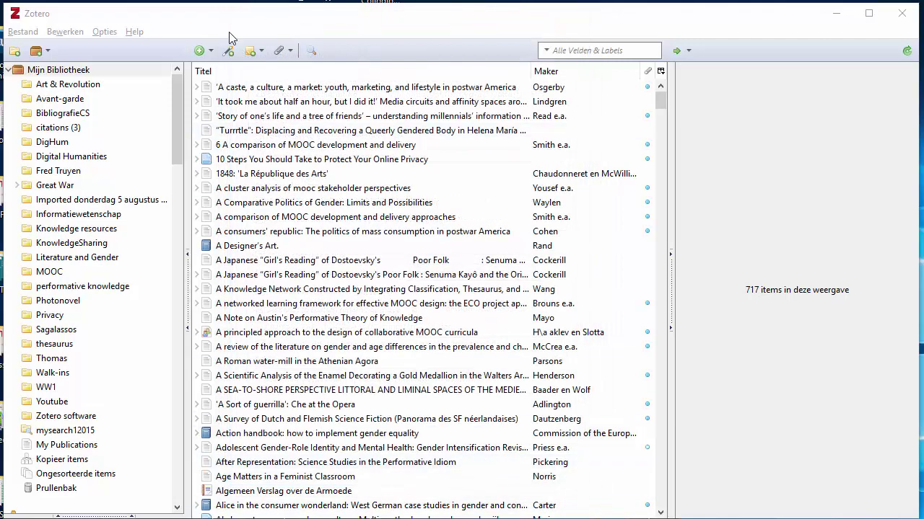
Step: Check the PDF indexing tools in Zotero's search preferences and accept the preferences
left_click(65, 31)
left_click(90, 239)
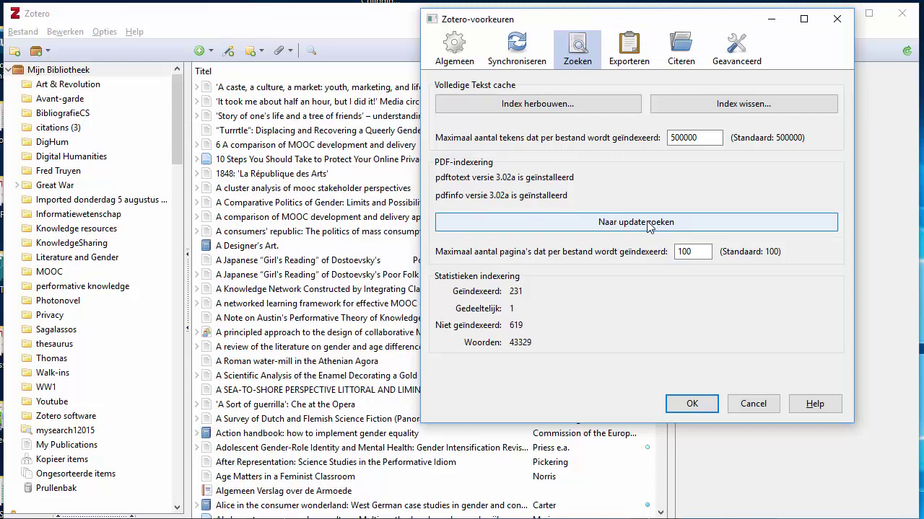
left_click(682, 405)
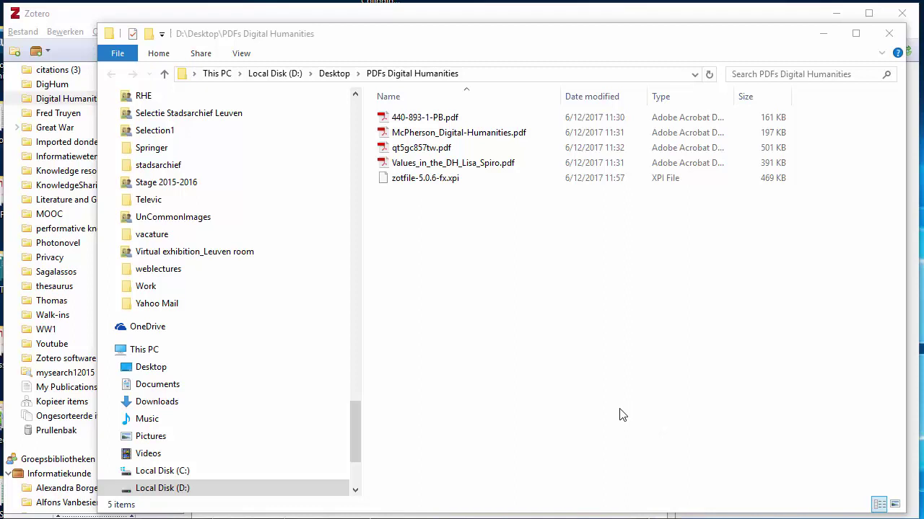
Step: Add 440-893-1-PB.pdf and McPherson_Digital-Humanities.pdf from the PDFs Digital Humanities folder to Zotero's Digital Humanities collection
left_click_drag(544, 38, 619, 174)
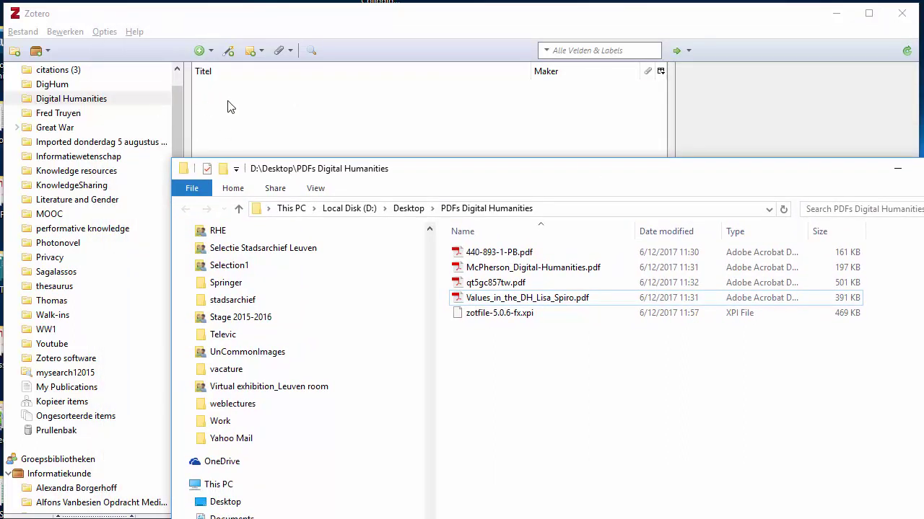
left_click(293, 109)
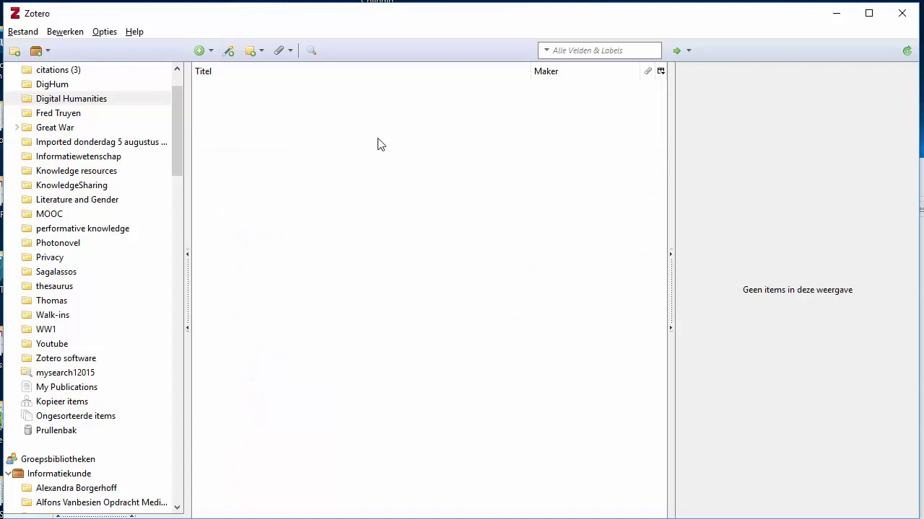
left_click(921, 181)
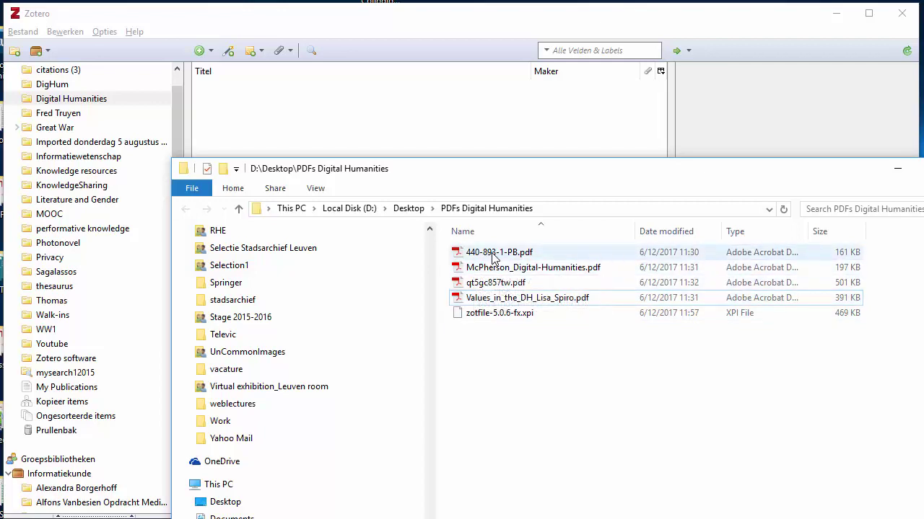
left_click_drag(498, 254, 345, 140)
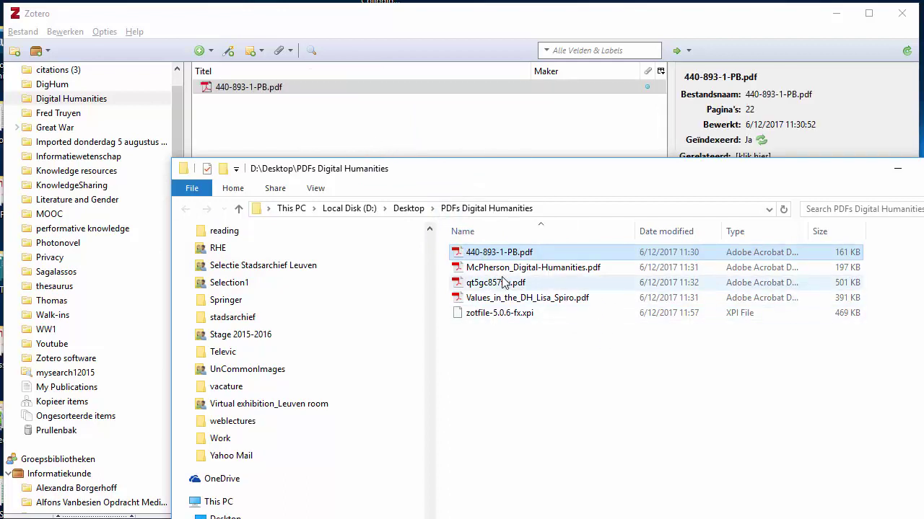
left_click_drag(516, 270, 329, 141)
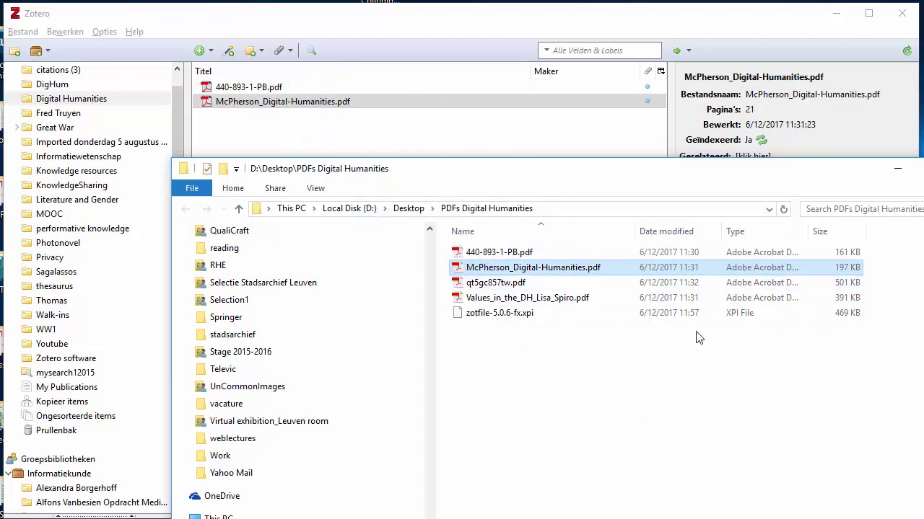
Step: Close the folder view and check the file details and indexing status of 440-893-1-PB.pdf and McPherson_Digital-Humanities.pdf
left_click(897, 169)
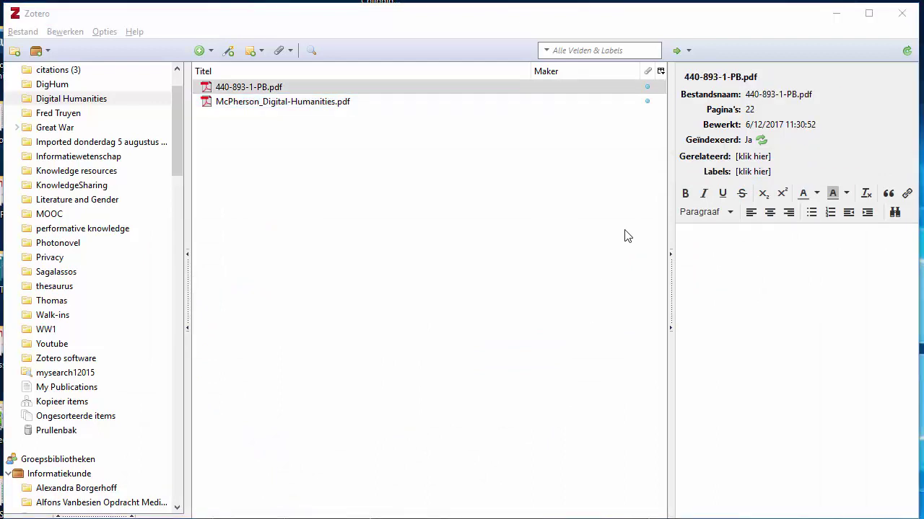
left_click(762, 140)
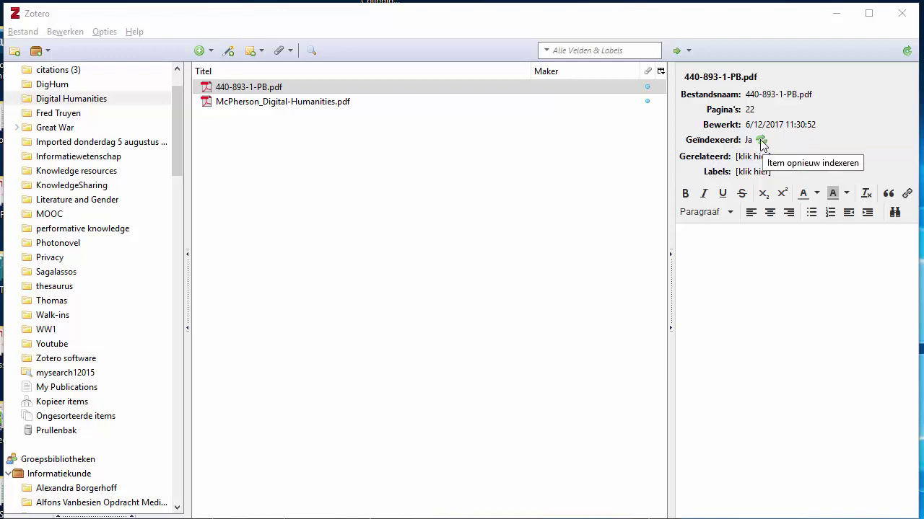
left_click(303, 103)
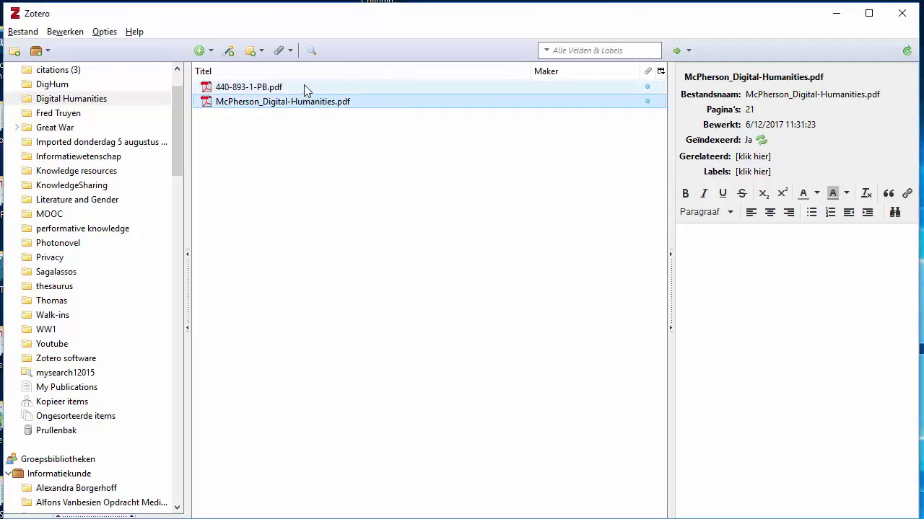
left_click(304, 86)
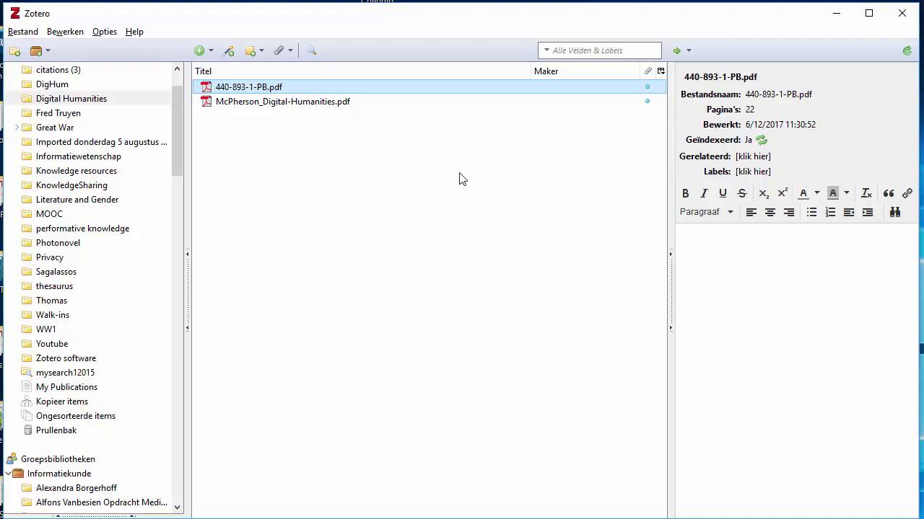
left_click(260, 101)
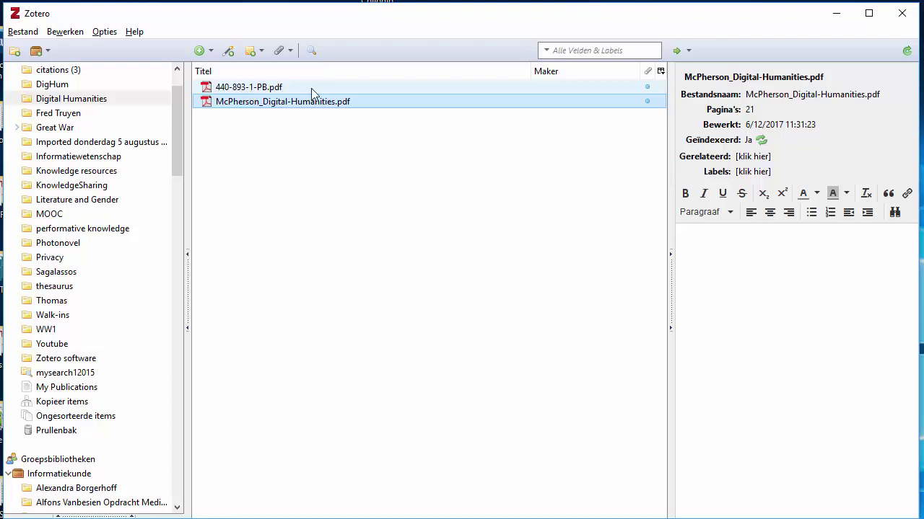
Step: Retrieve the metadata for 440-893-1-PB.pdf and show its new parent item's bibliographic details in a wider info pane
left_click(258, 88)
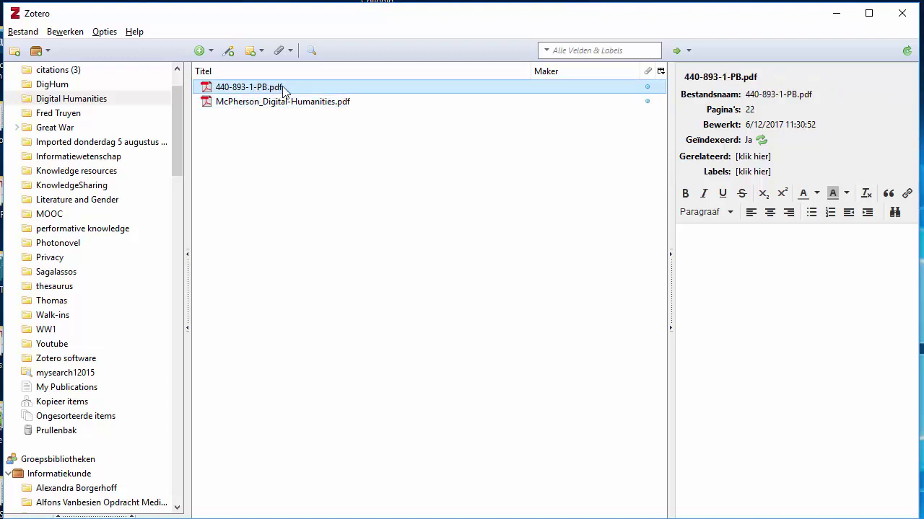
right_click(287, 89)
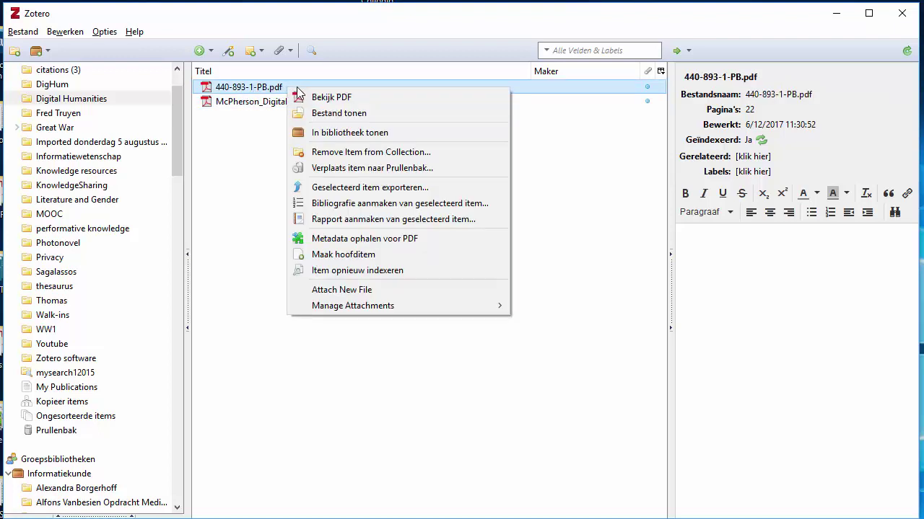
left_click(406, 245)
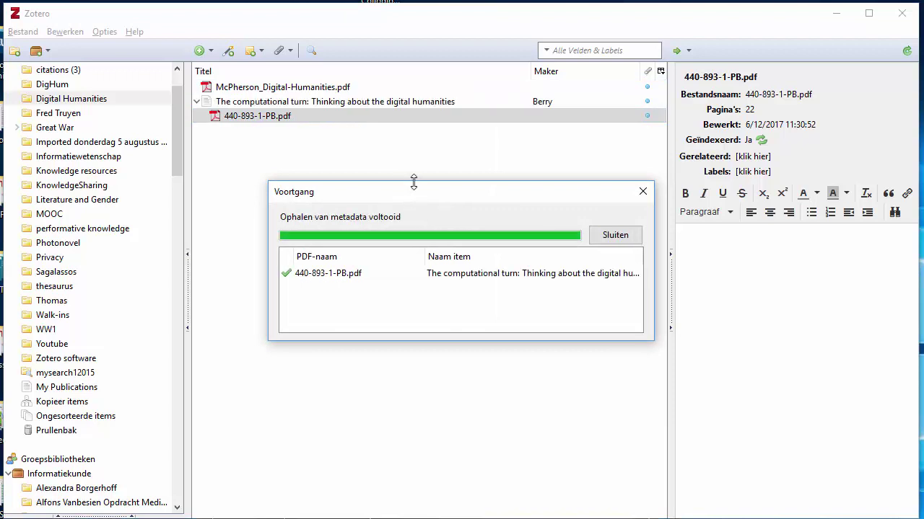
left_click(618, 235)
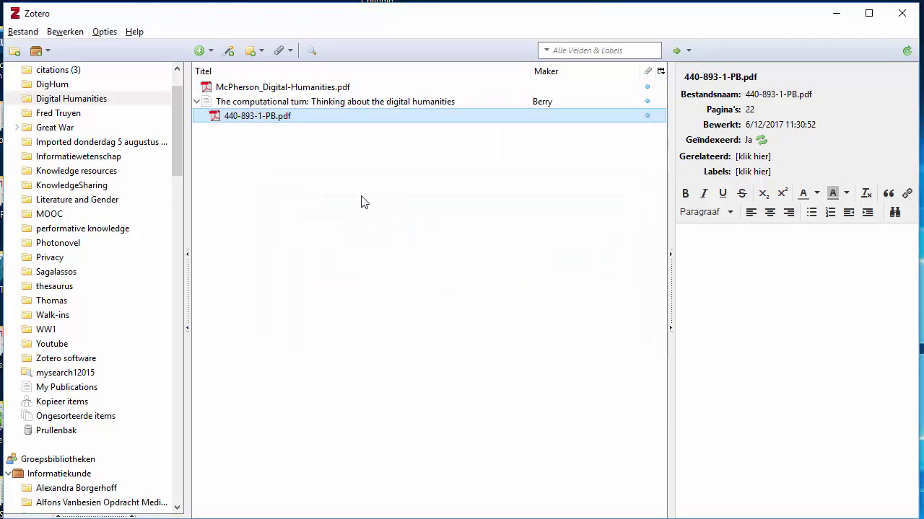
left_click(306, 102)
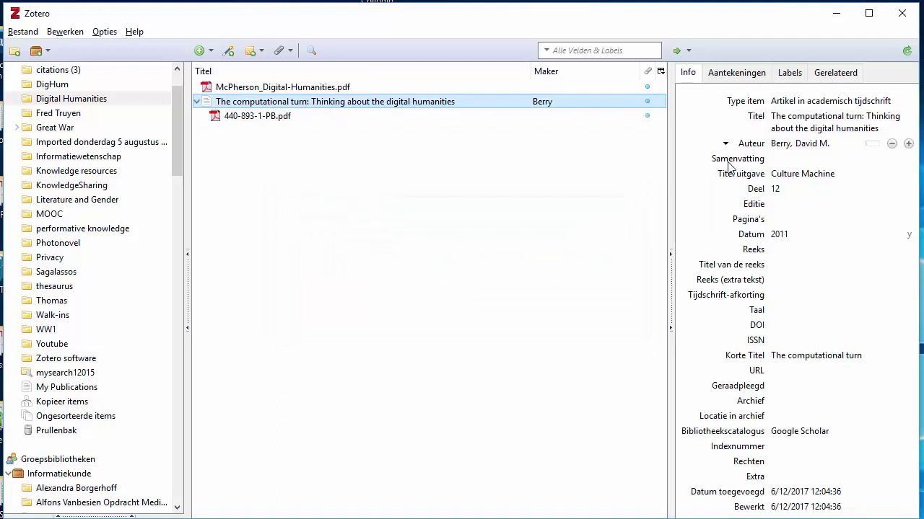
left_click_drag(669, 221, 634, 218)
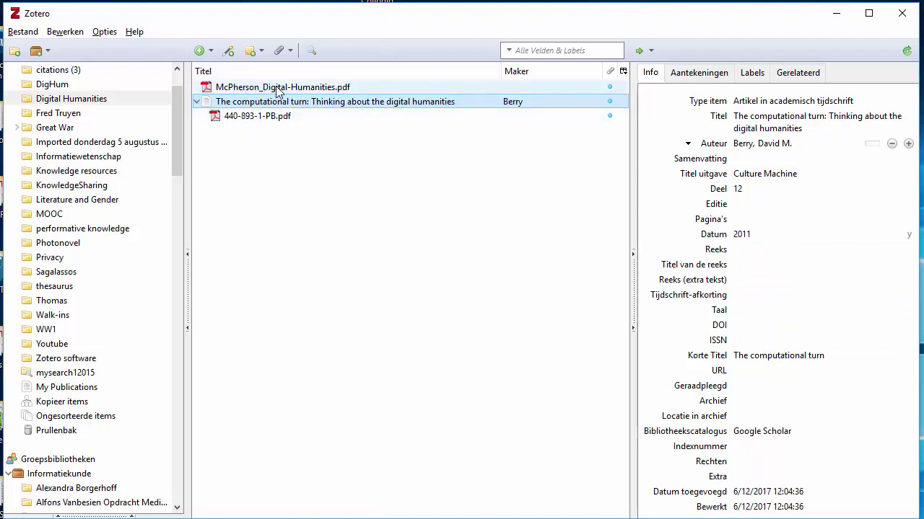
Step: Retrieve the metadata for McPherson_Digital-Humanities.pdf and dismiss the progress report
left_click(297, 89)
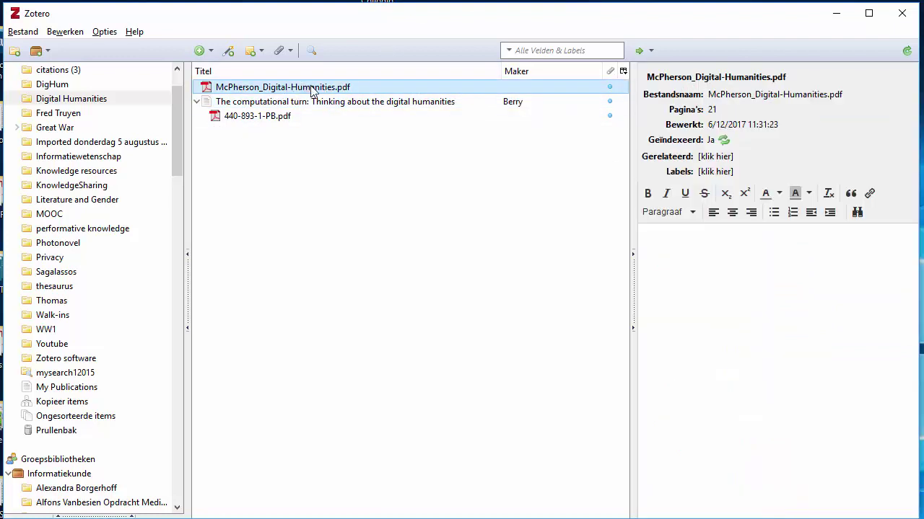
right_click(315, 88)
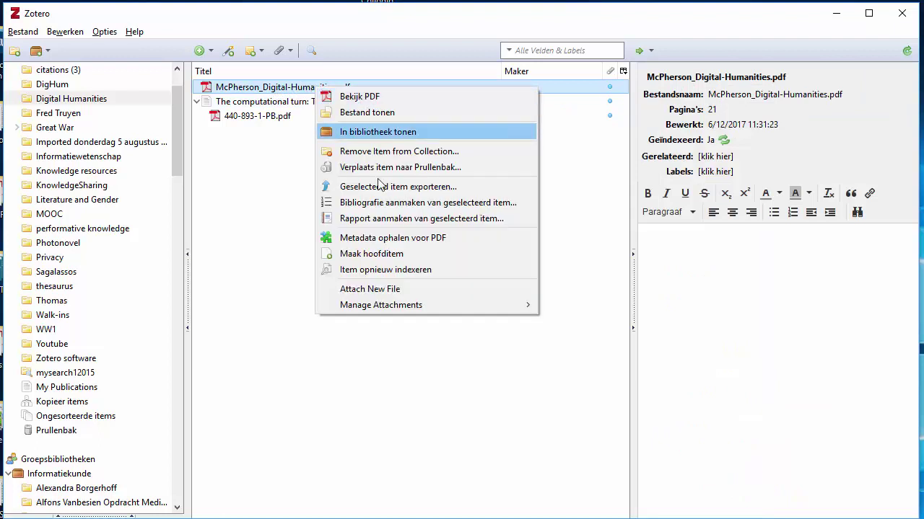
left_click(393, 239)
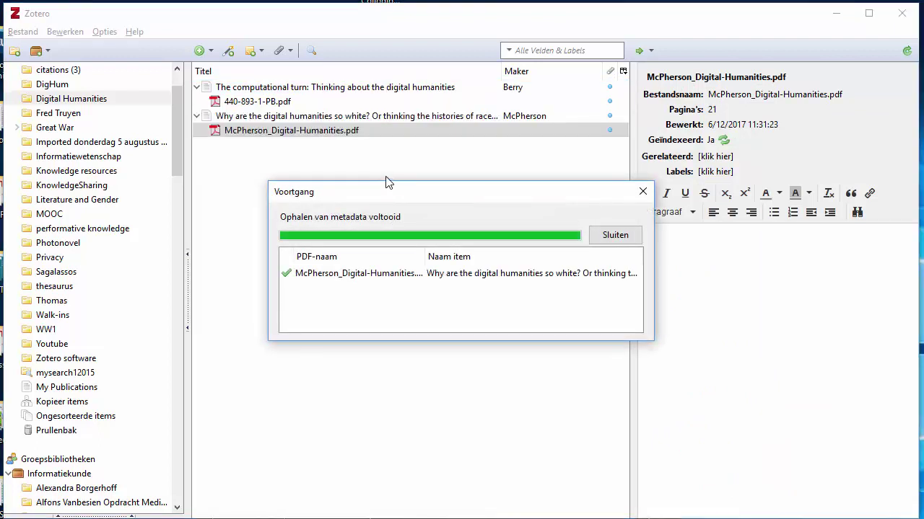
left_click(616, 236)
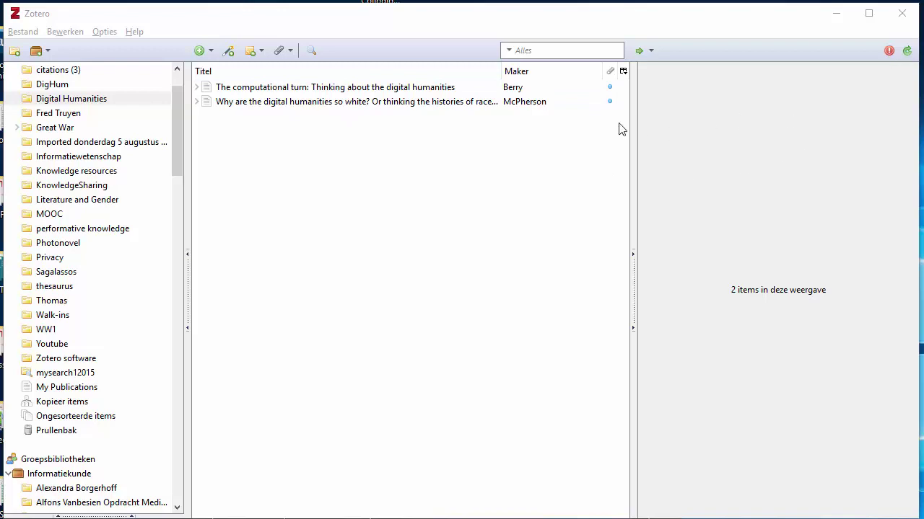
Step: Search the Digital Humanities collection for museum and inspect the details and notes of the matching item and its PDF
left_click(543, 52)
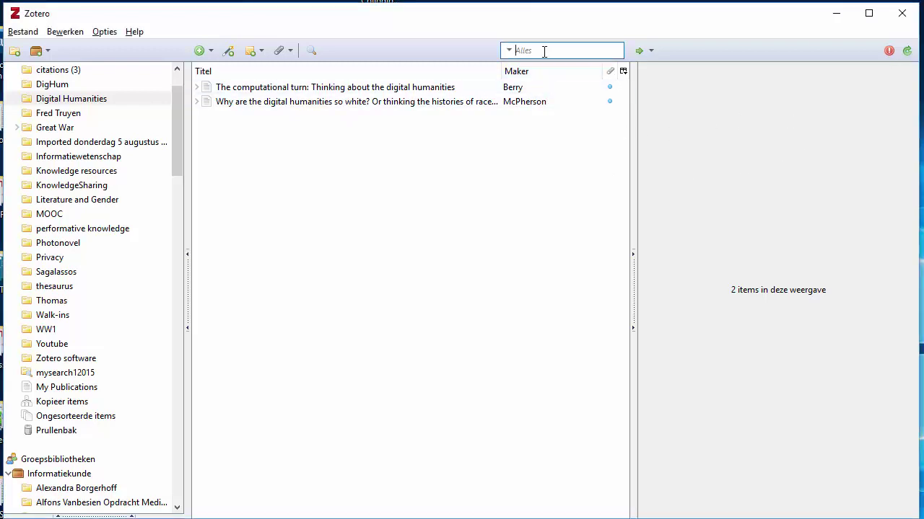
type("museum")
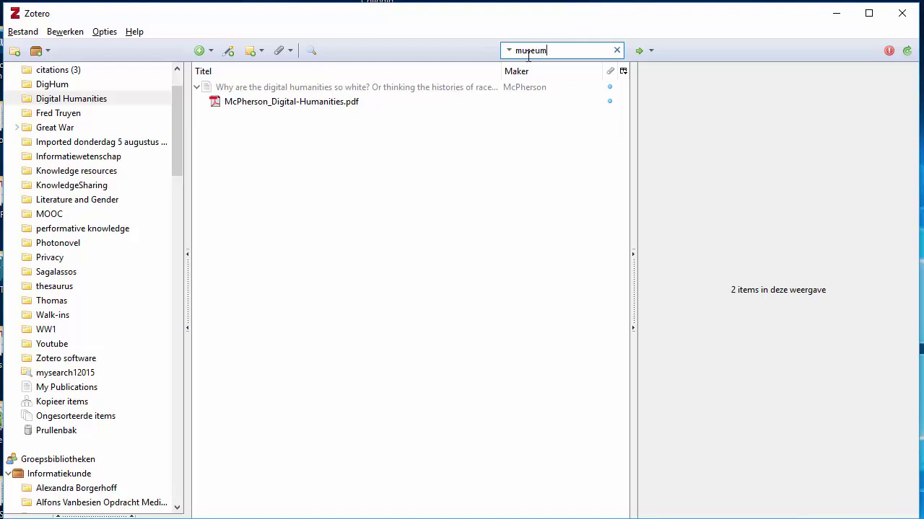
left_click(308, 107)
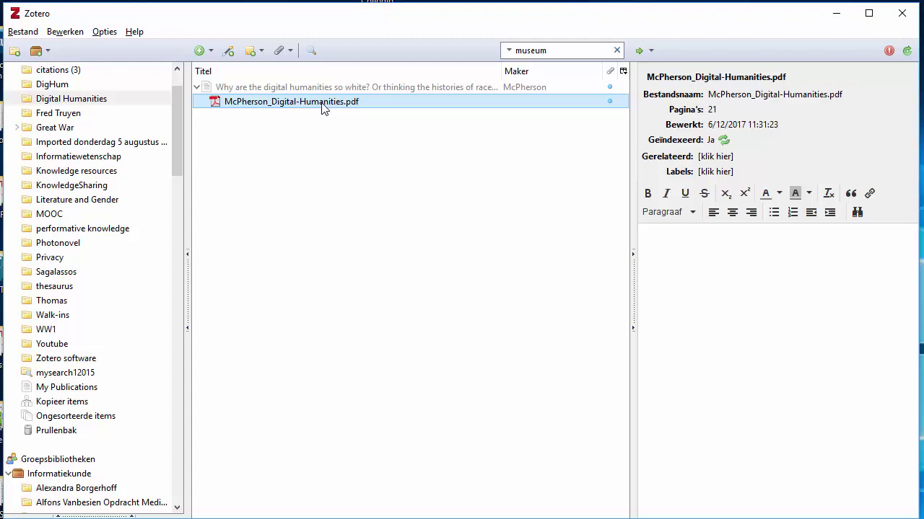
left_click(337, 88)
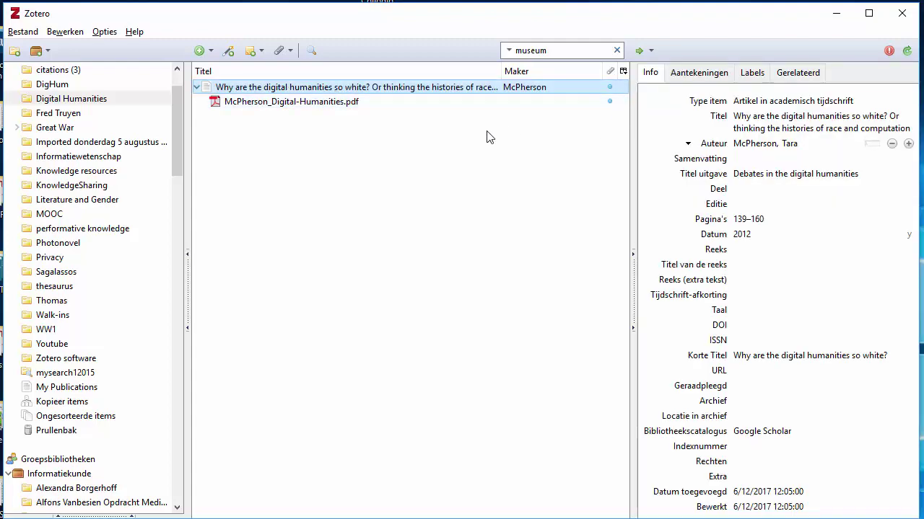
left_click(682, 74)
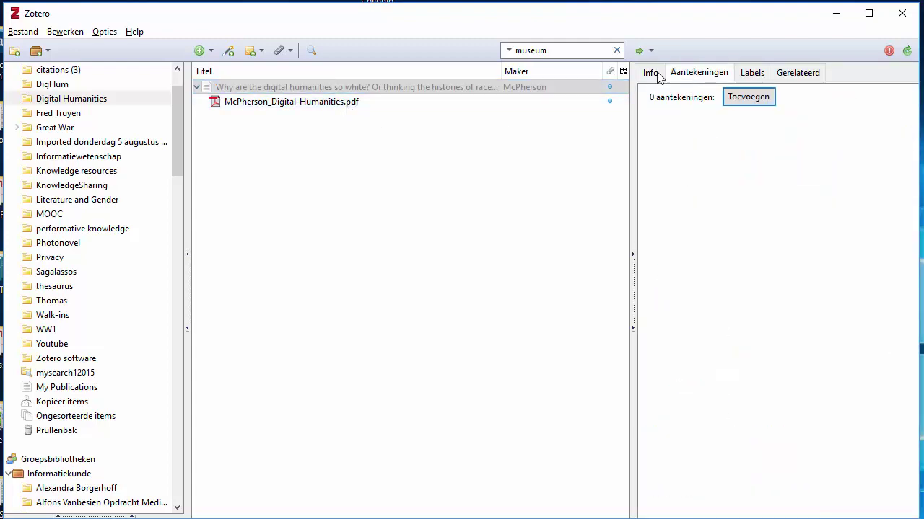
left_click(658, 75)
left_click(293, 107)
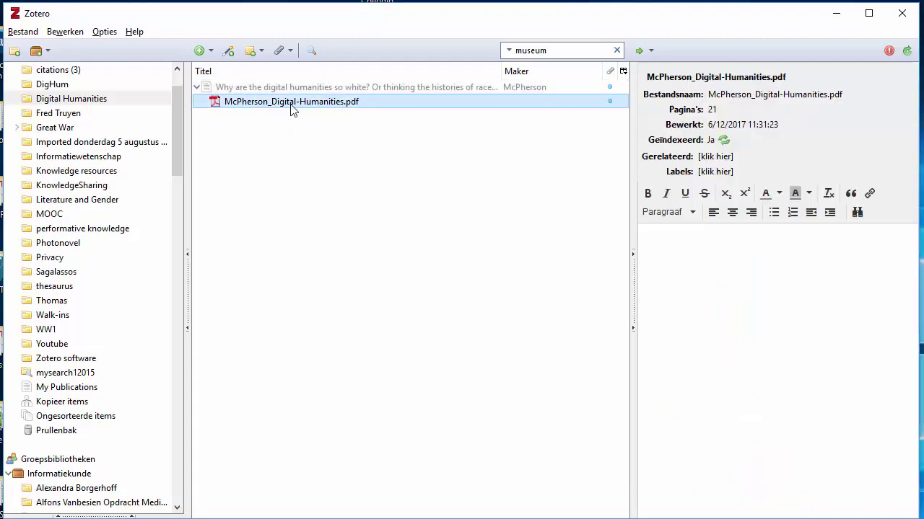
Step: Open McPherson_Digital-Humanities.pdf in the PDF reader, find the word museum in its text, and switch back to Zotero
double_click(313, 108)
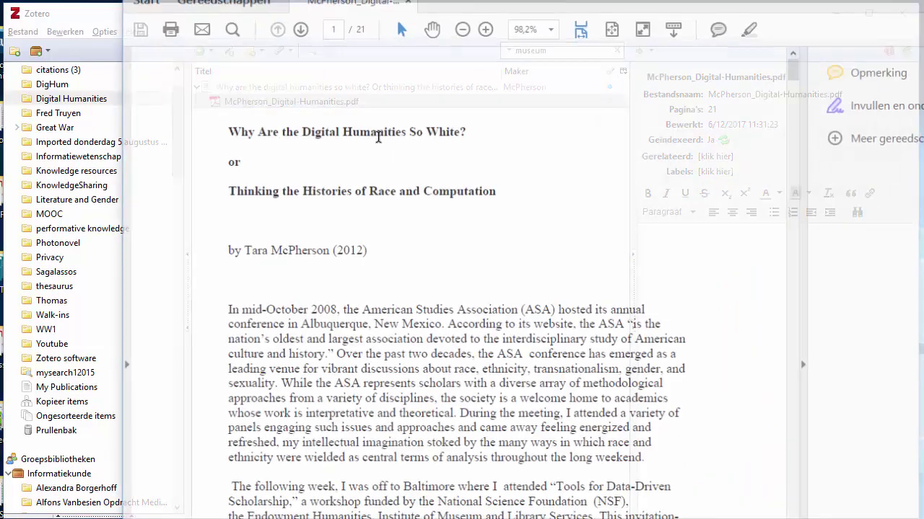
scroll(504, 231, "down", 1)
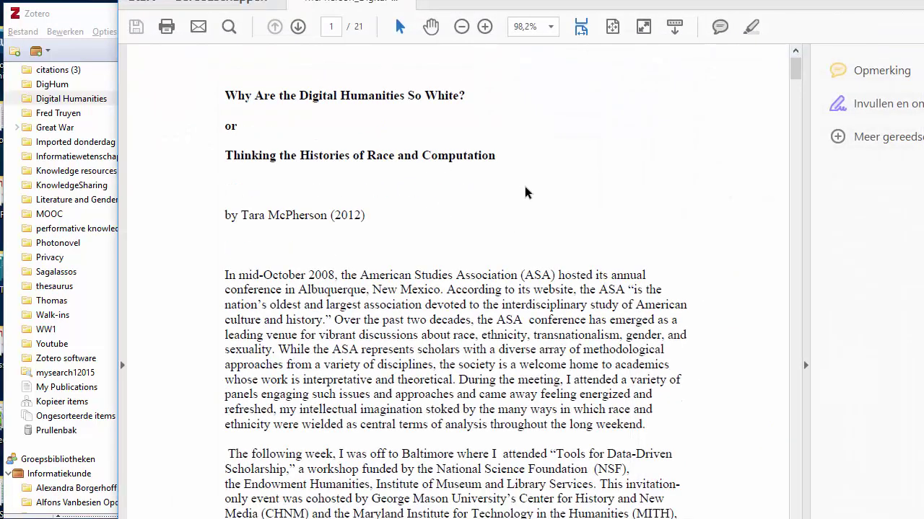
key("ctrl+f")
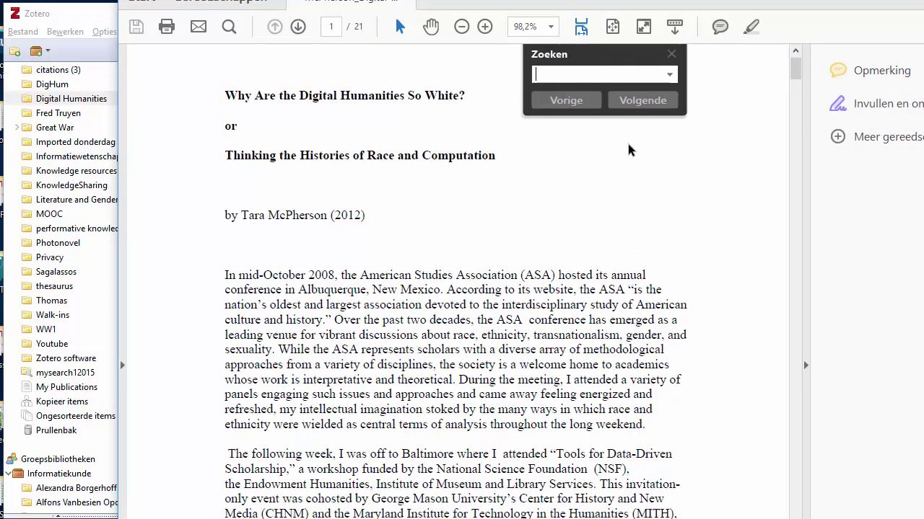
type("museum")
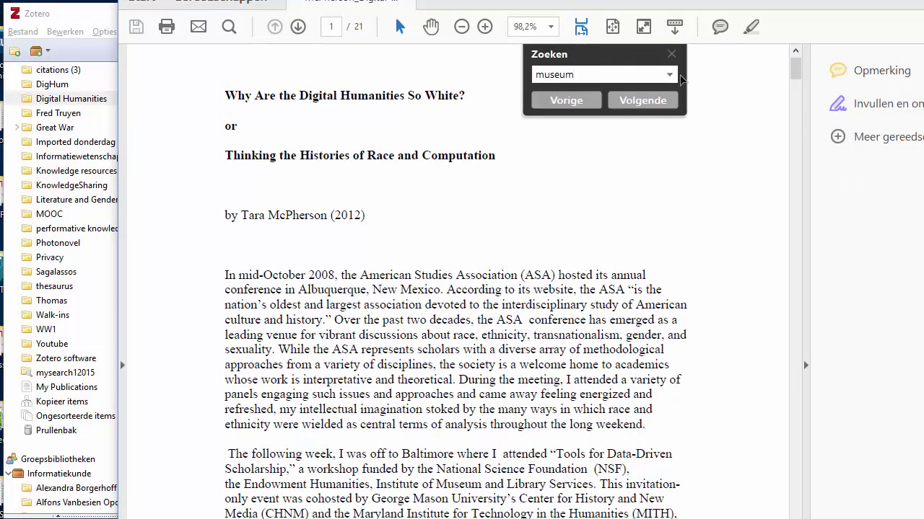
left_click(660, 100)
scroll(635, 336, "down", 3)
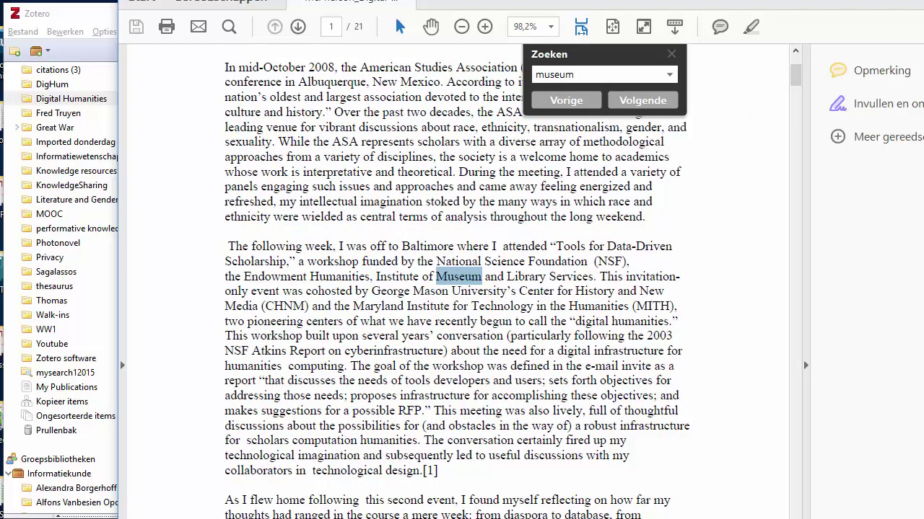
key("alt+Tab")
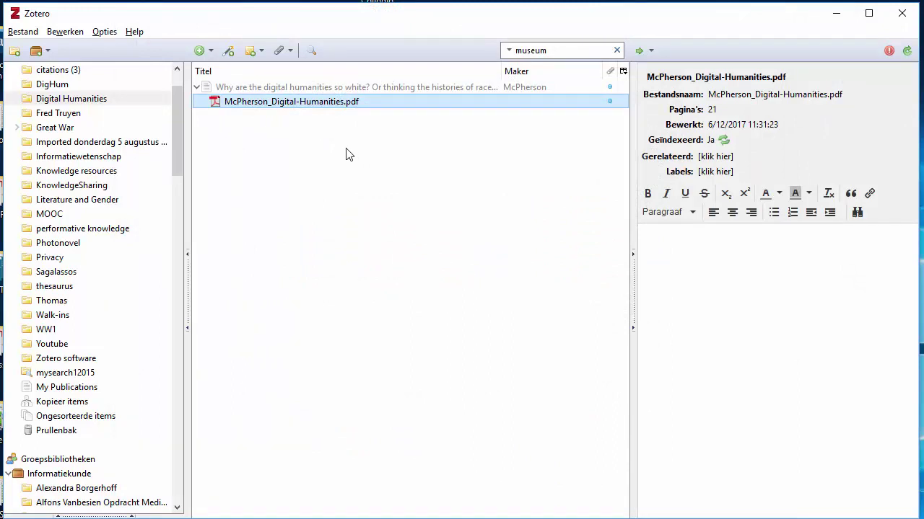
Step: Review ZotFile's general and tablet settings and leave the preferences without saving
left_click(104, 32)
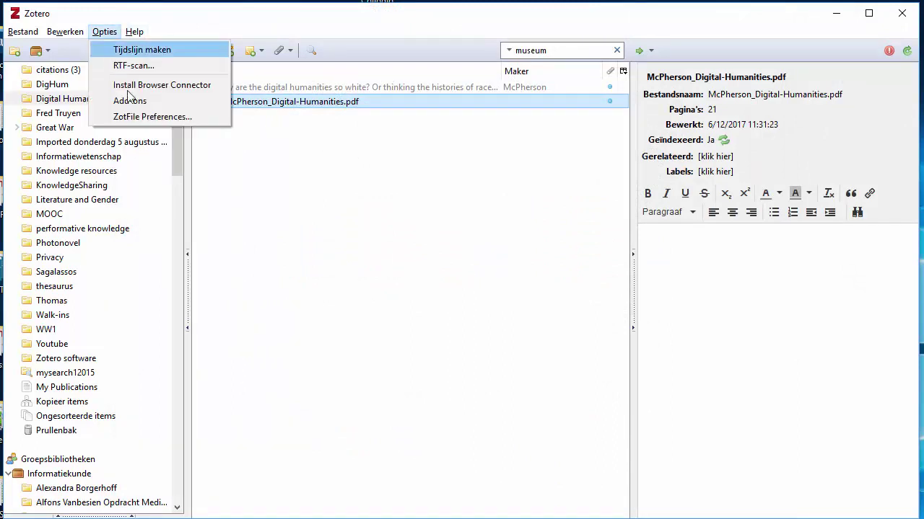
left_click(142, 118)
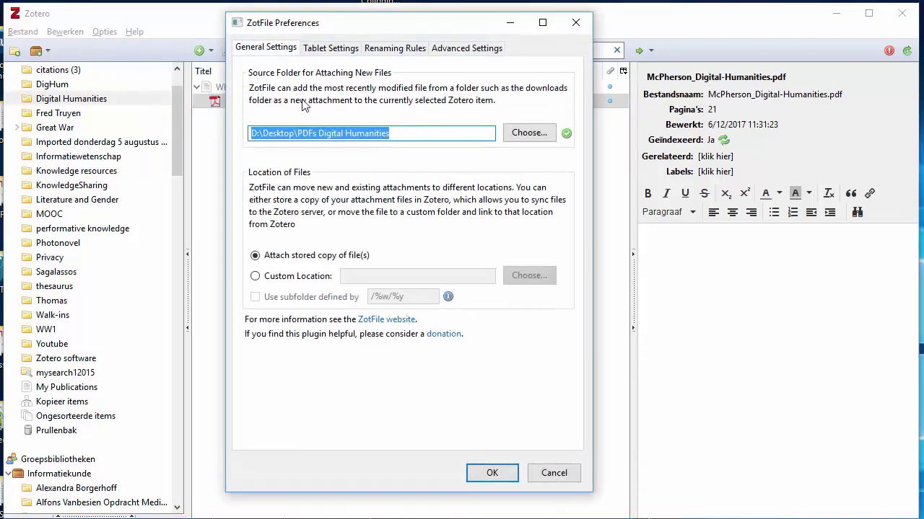
left_click(333, 51)
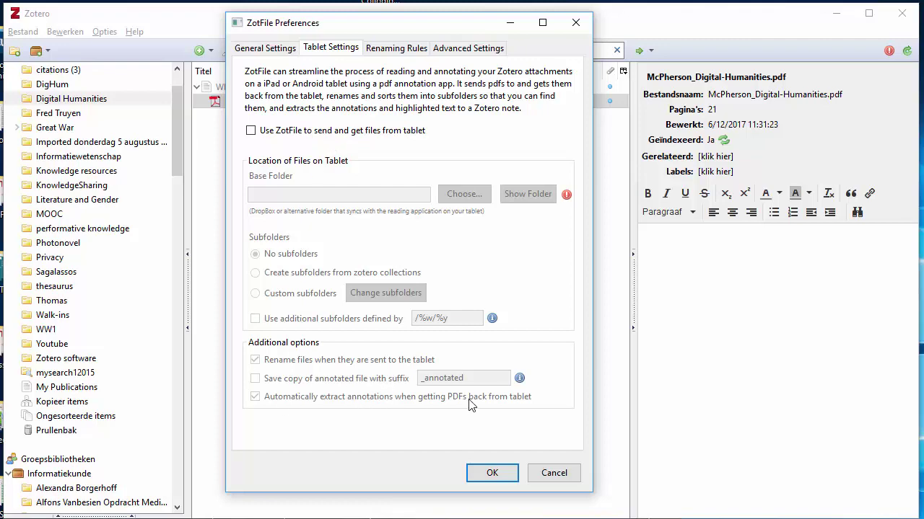
left_click(562, 472)
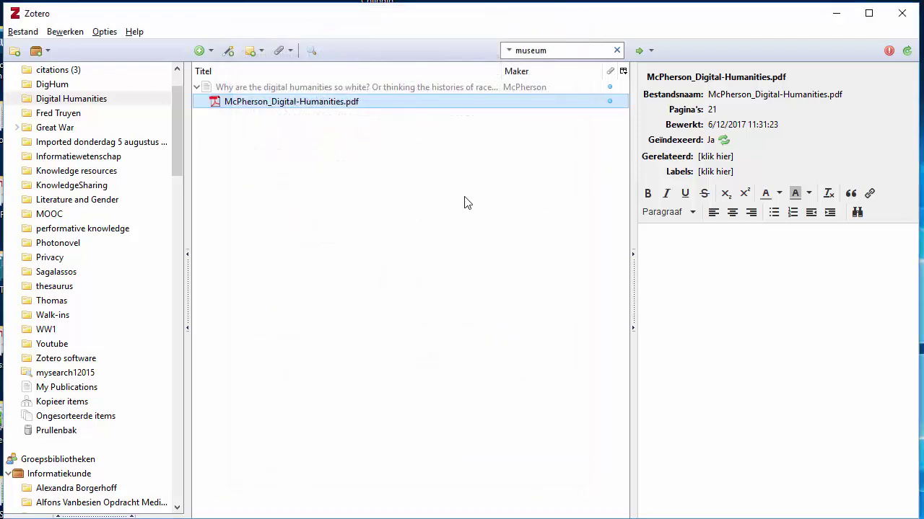